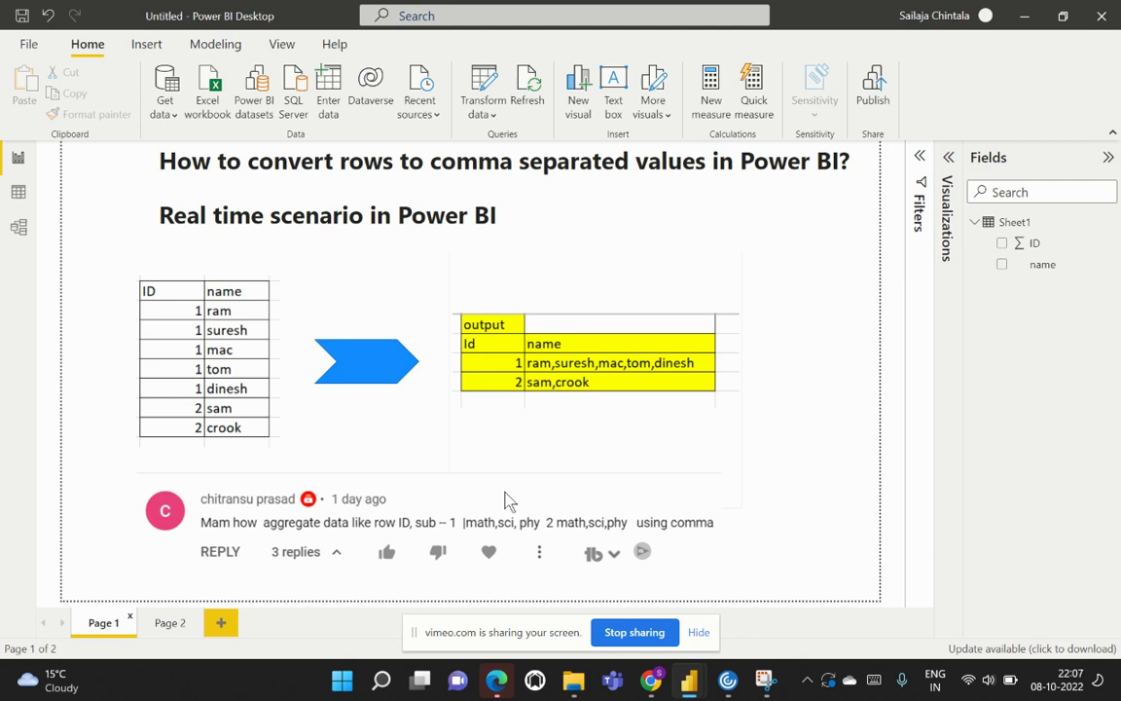
# - Go to Page 2 and open the Sheet1 query in the Power Query Editor via Transform data
pyautogui.click(164, 624)
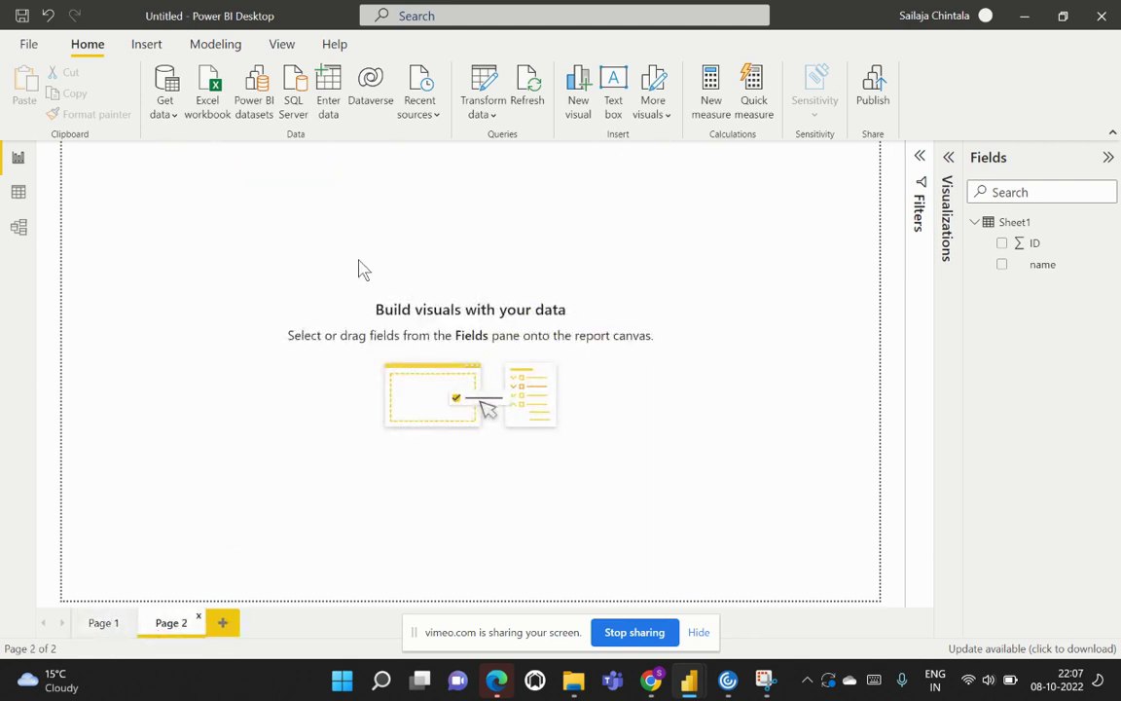
pyautogui.click(492, 109)
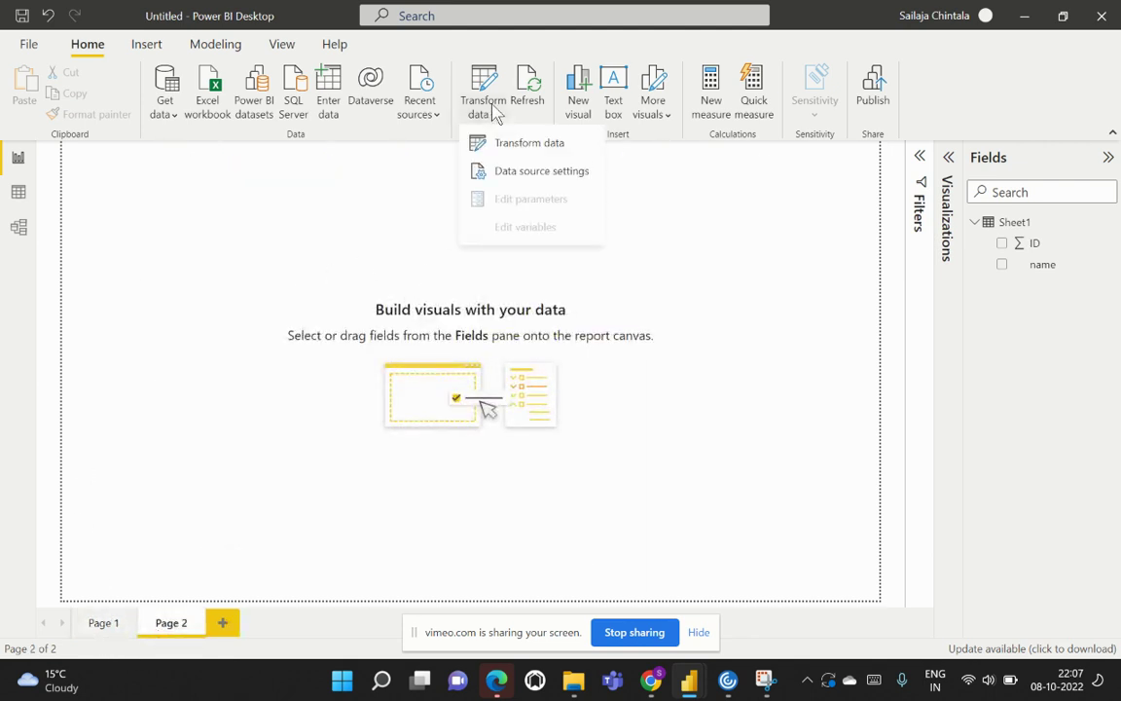
pyautogui.click(514, 156)
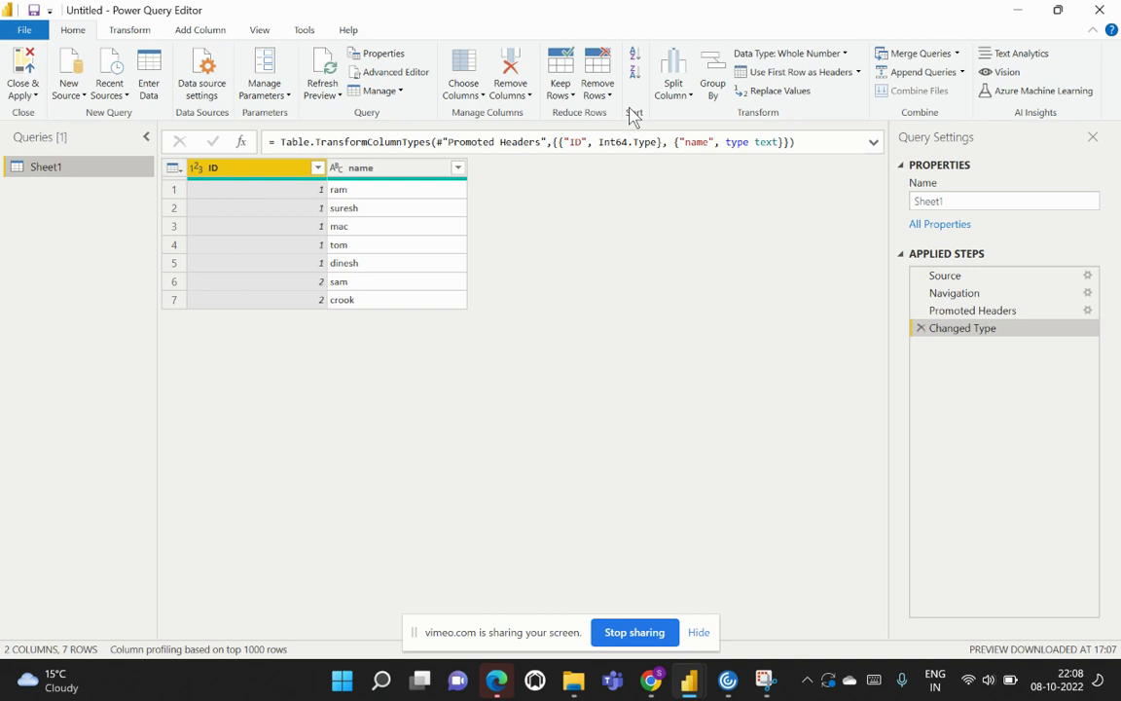
# - Set up a Group By on ID with a new column named new_name using the All Rows operation
pyautogui.click(715, 80)
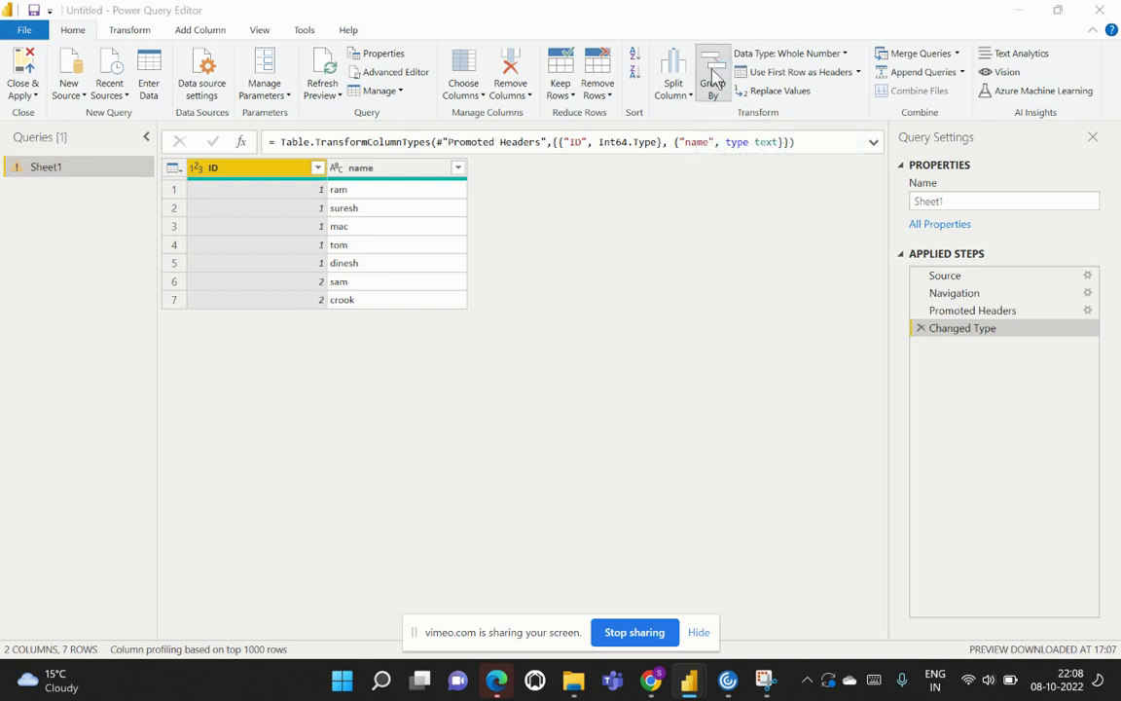
pyautogui.moveTo(605, 233); pyautogui.dragTo(788, 205)
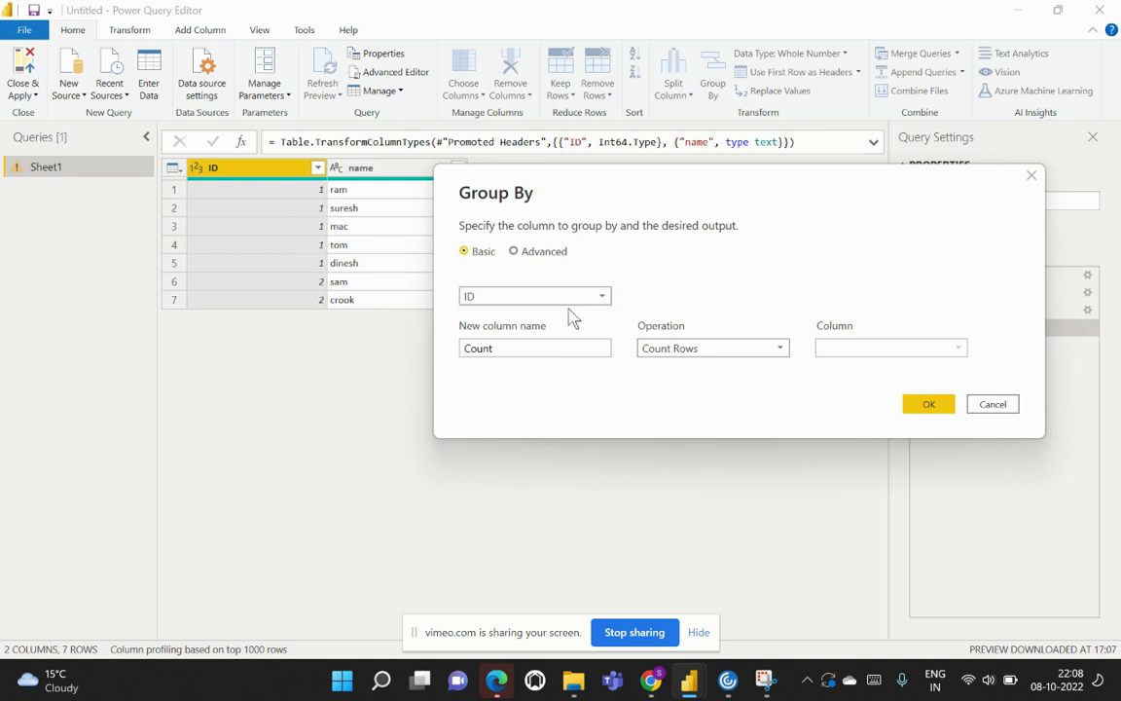
pyautogui.click(578, 347)
pyautogui.moveTo(543, 351); pyautogui.dragTo(458, 350)
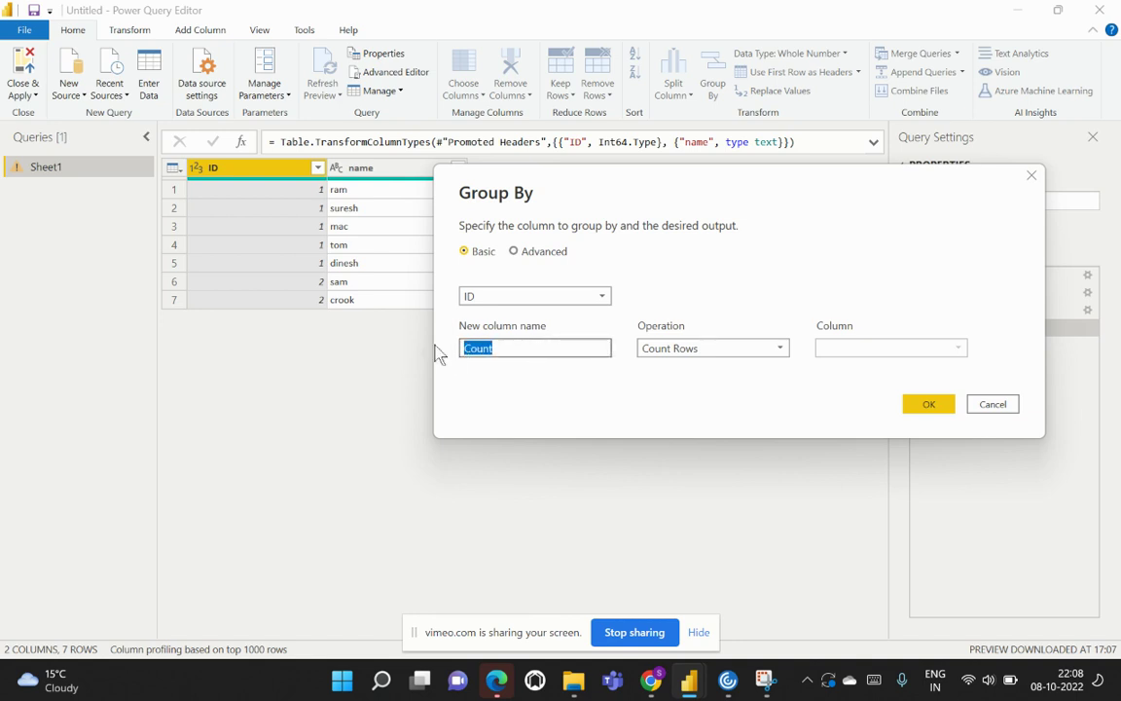
pyautogui.write('new_name')
pyautogui.click(736, 352)
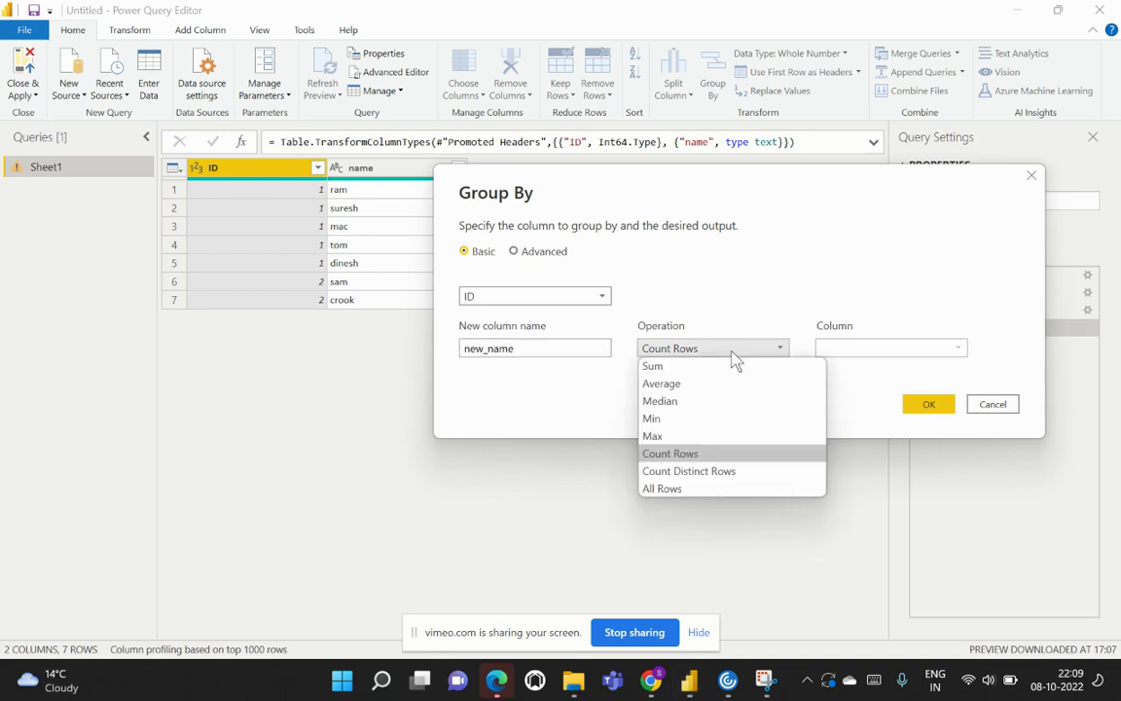
pyautogui.click(687, 492)
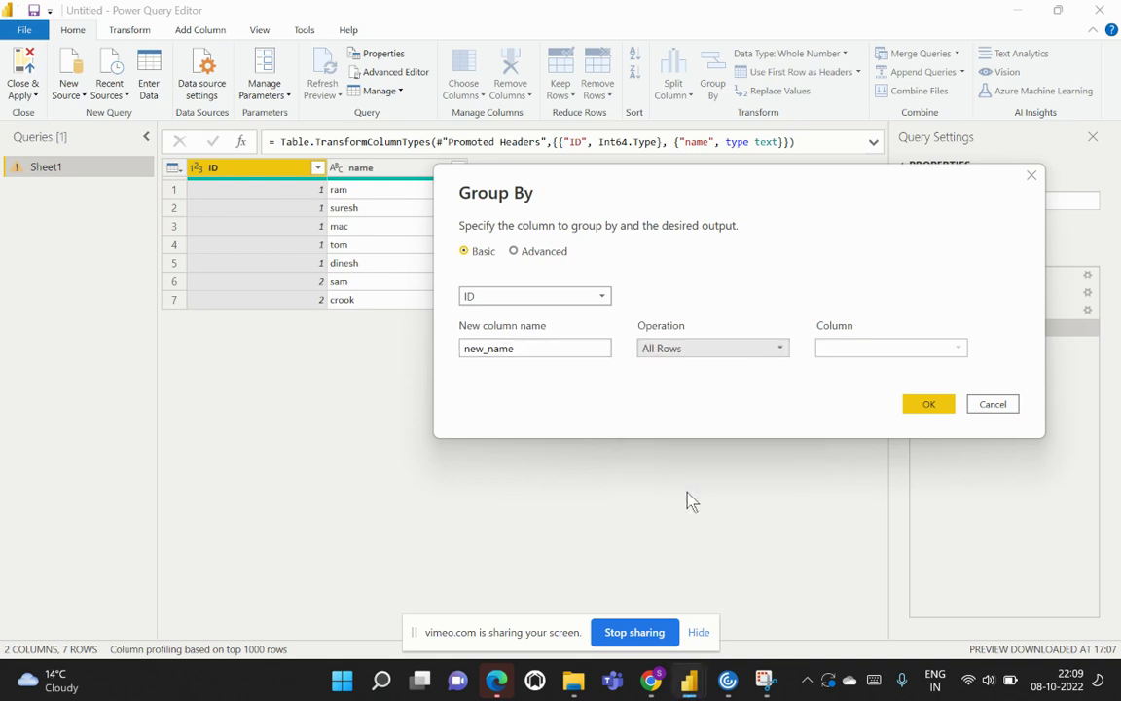
# - Confirm the ID grouping, then start a new Custom Column from the Add Column features
pyautogui.click(930, 411)
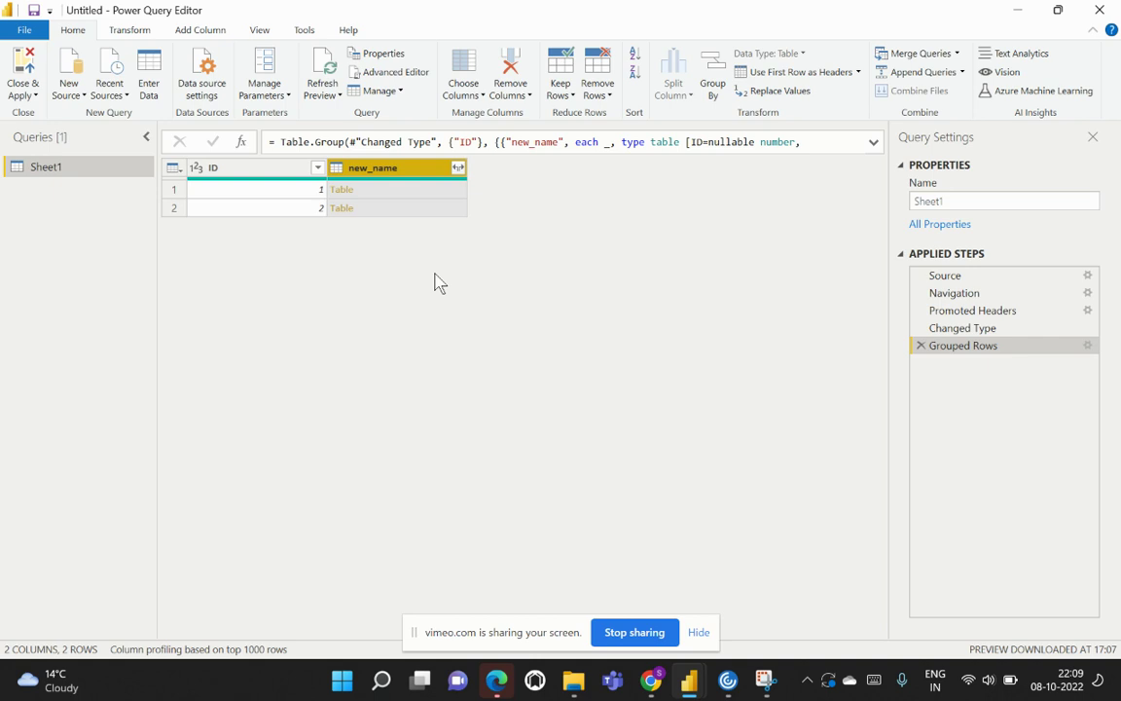
pyautogui.click(195, 30)
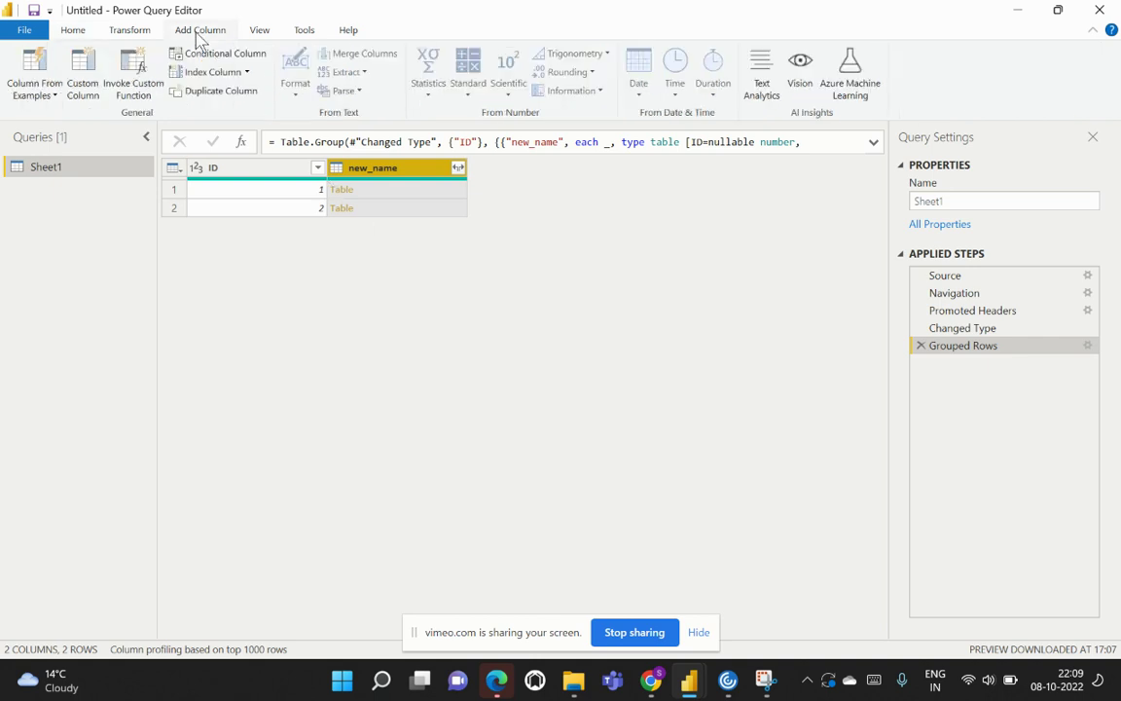
pyautogui.click(85, 82)
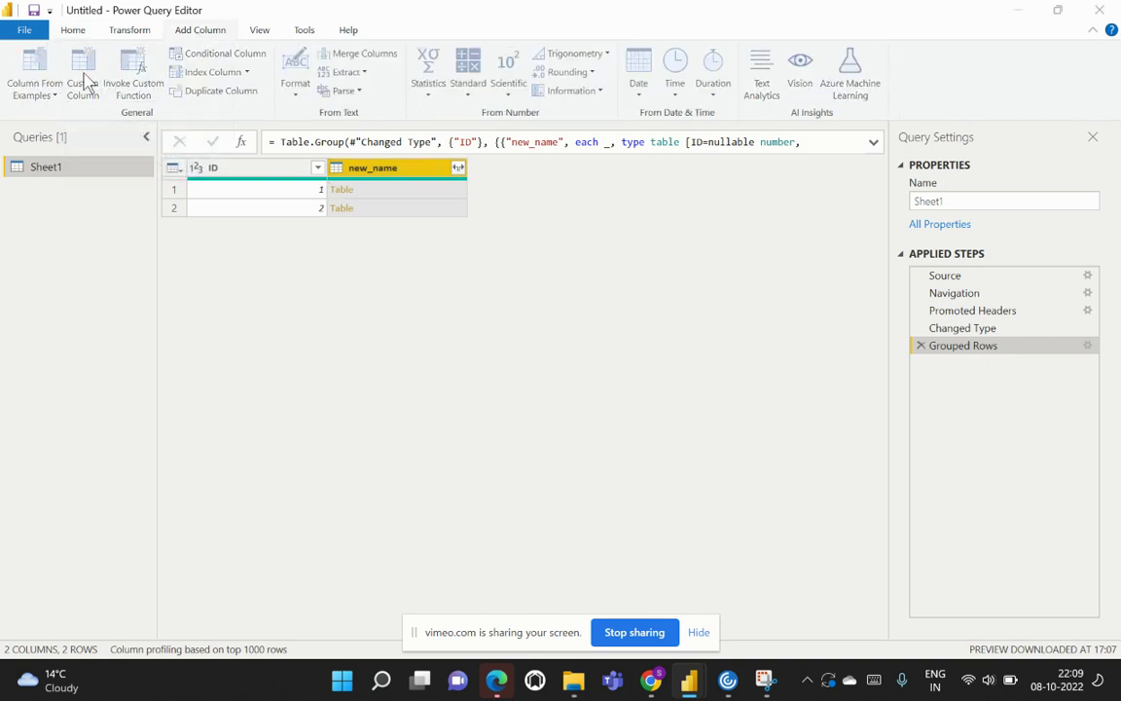
# - Name the custom column 'All names' with formula Table.Column([new_name],"name"), correcting the function's capitalization
pyautogui.moveTo(563, 168); pyautogui.dragTo(777, 157)
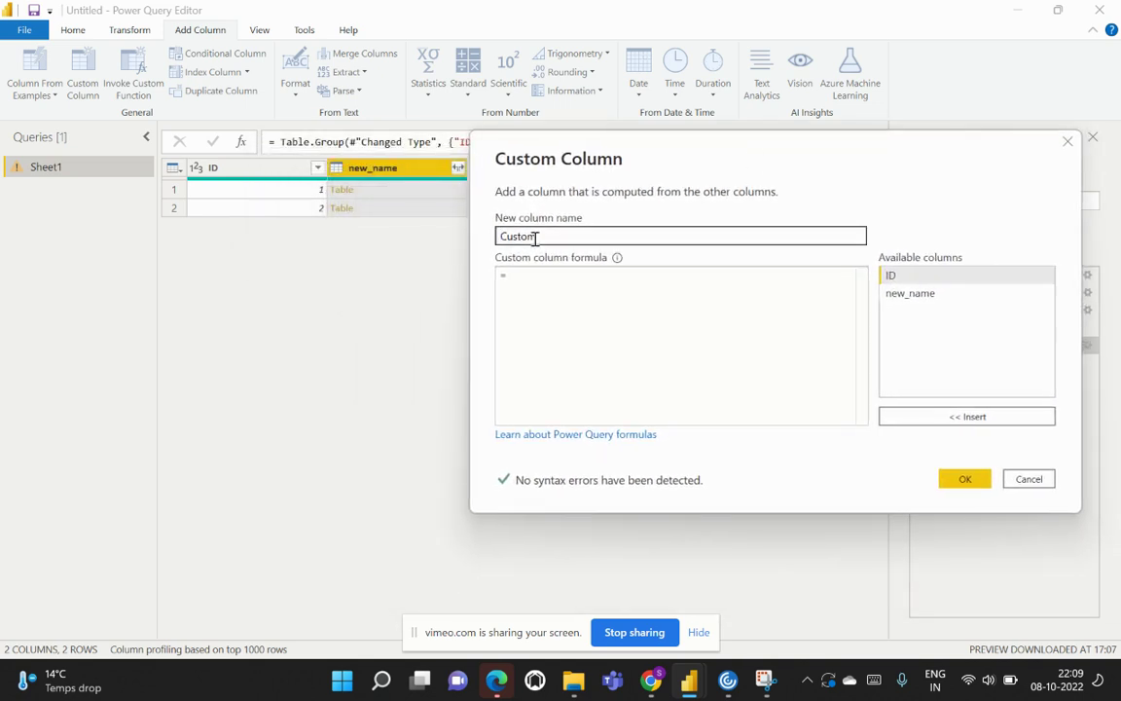
pyautogui.moveTo(548, 237); pyautogui.dragTo(487, 236)
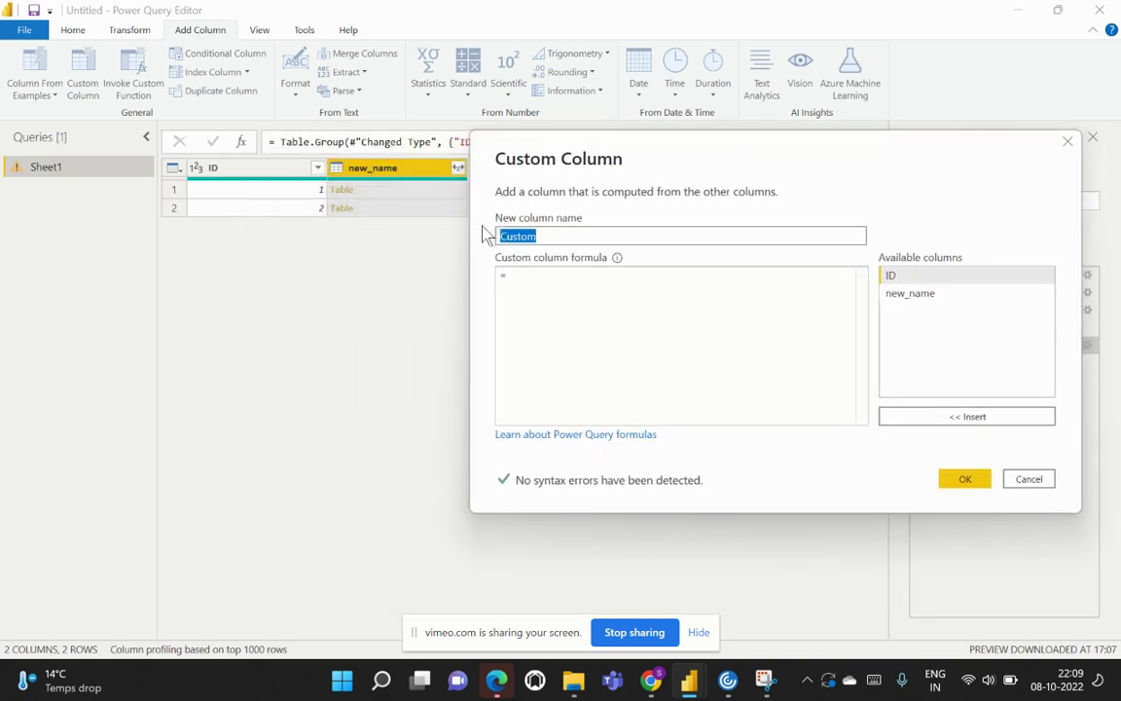
pyautogui.write('All nam')
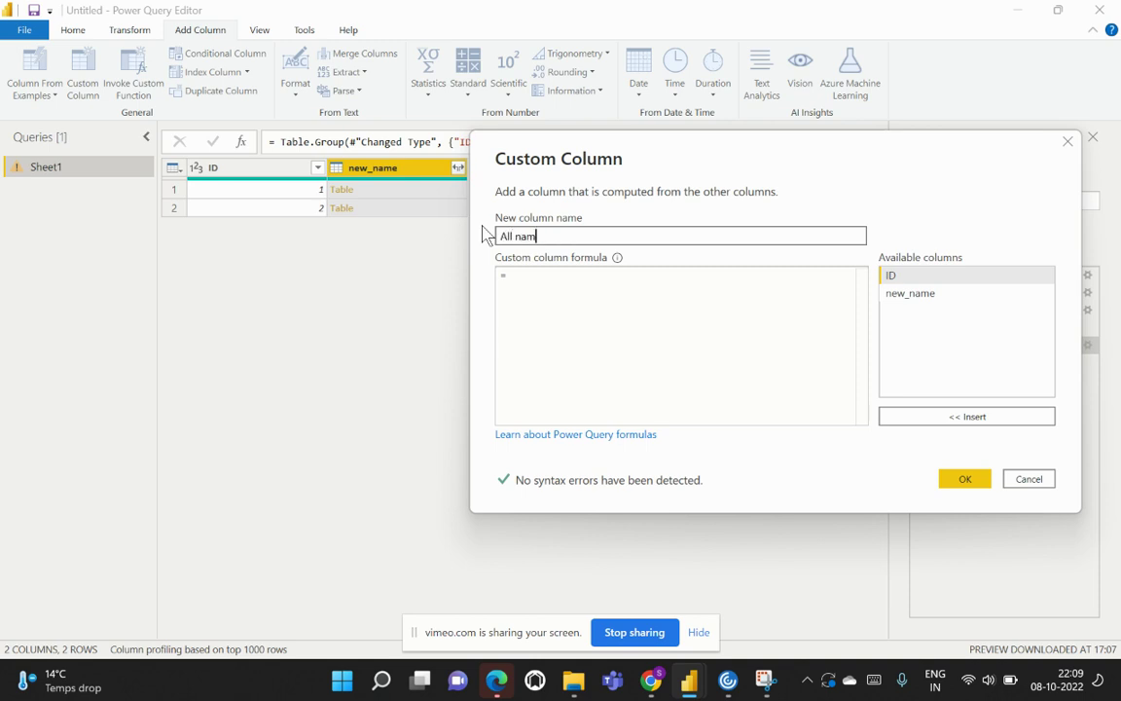
pyautogui.write('es')
pyautogui.click(502, 273)
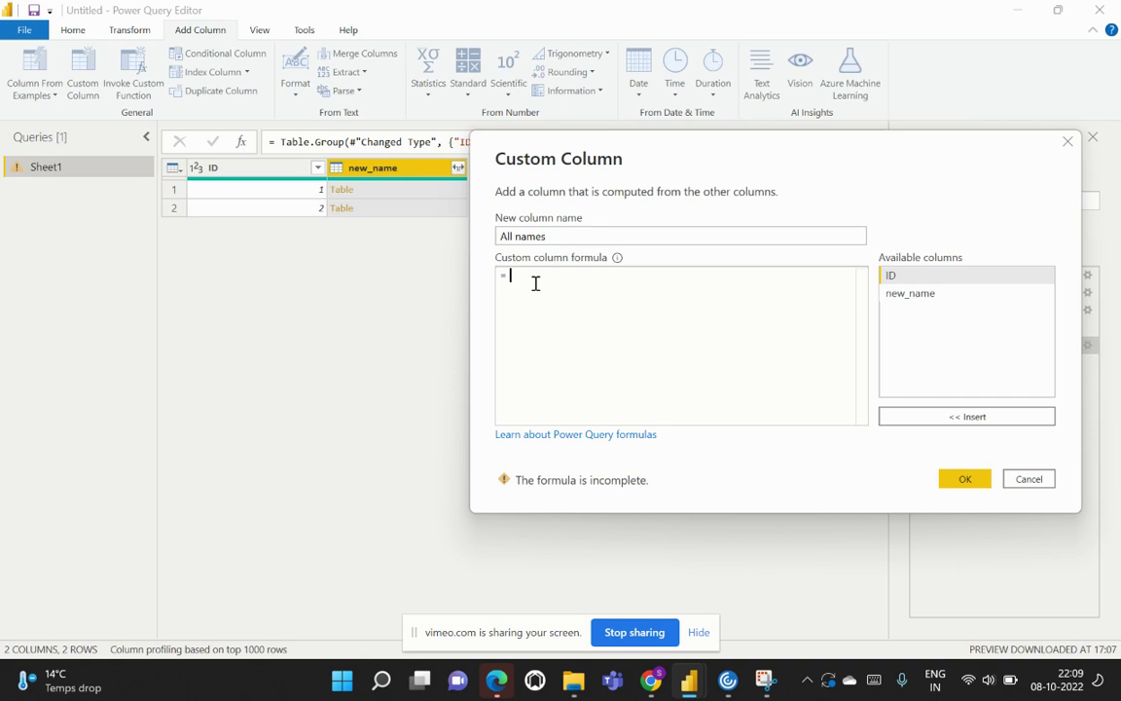
pyautogui.write('table')
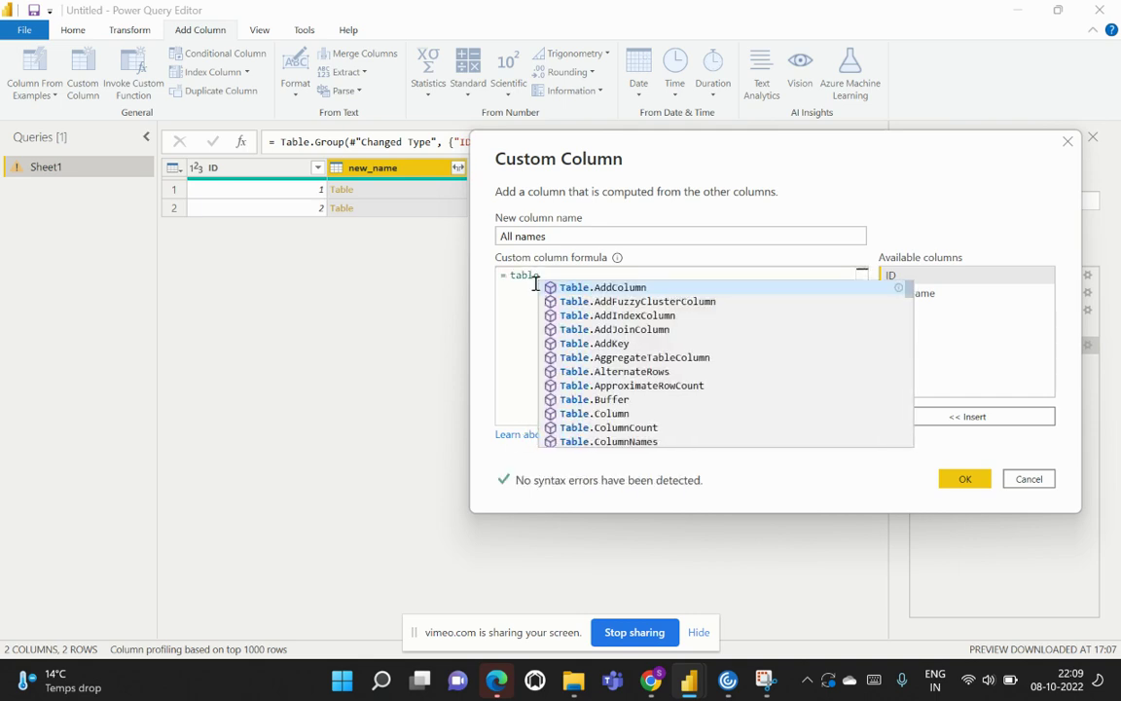
pyautogui.write('.colu')
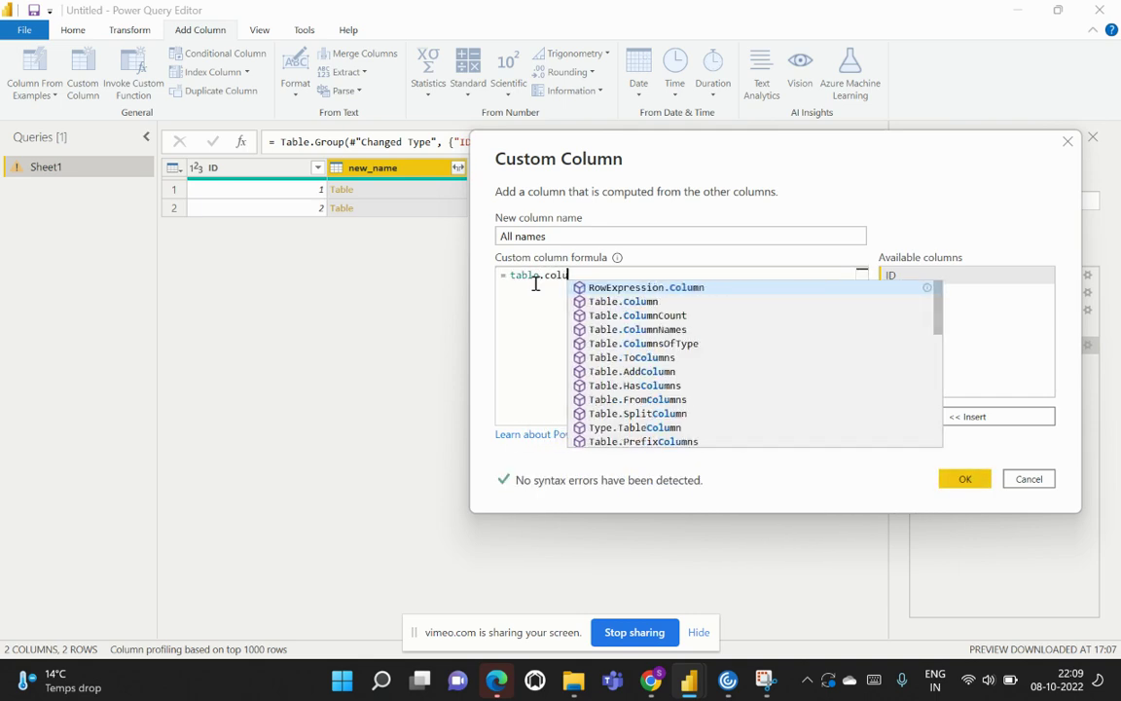
pyautogui.write('mn(')
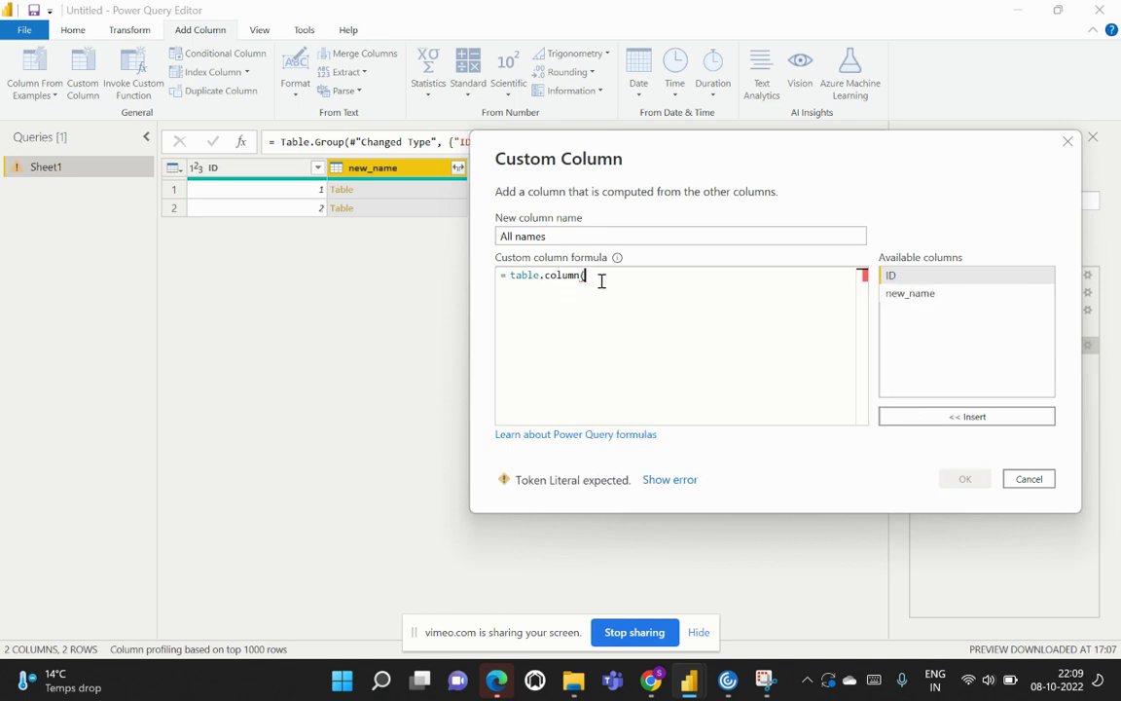
pyautogui.write('[')
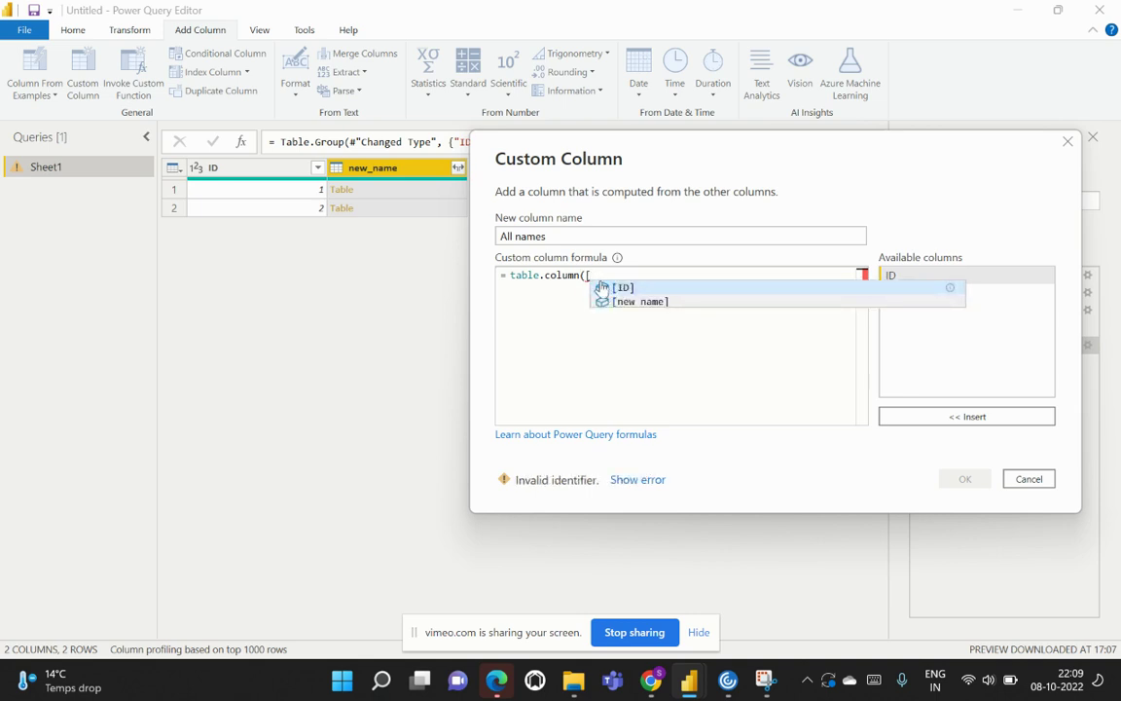
pyautogui.click(639, 305)
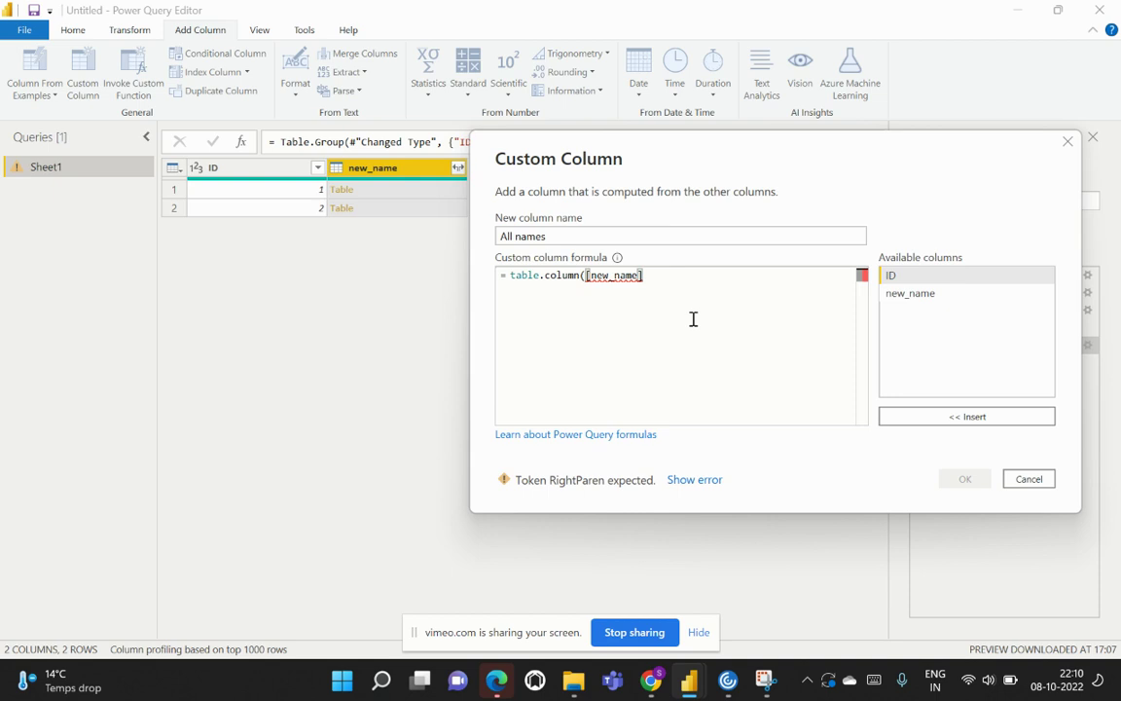
pyautogui.write(',')
pyautogui.write('"')
pyautogui.write('name')
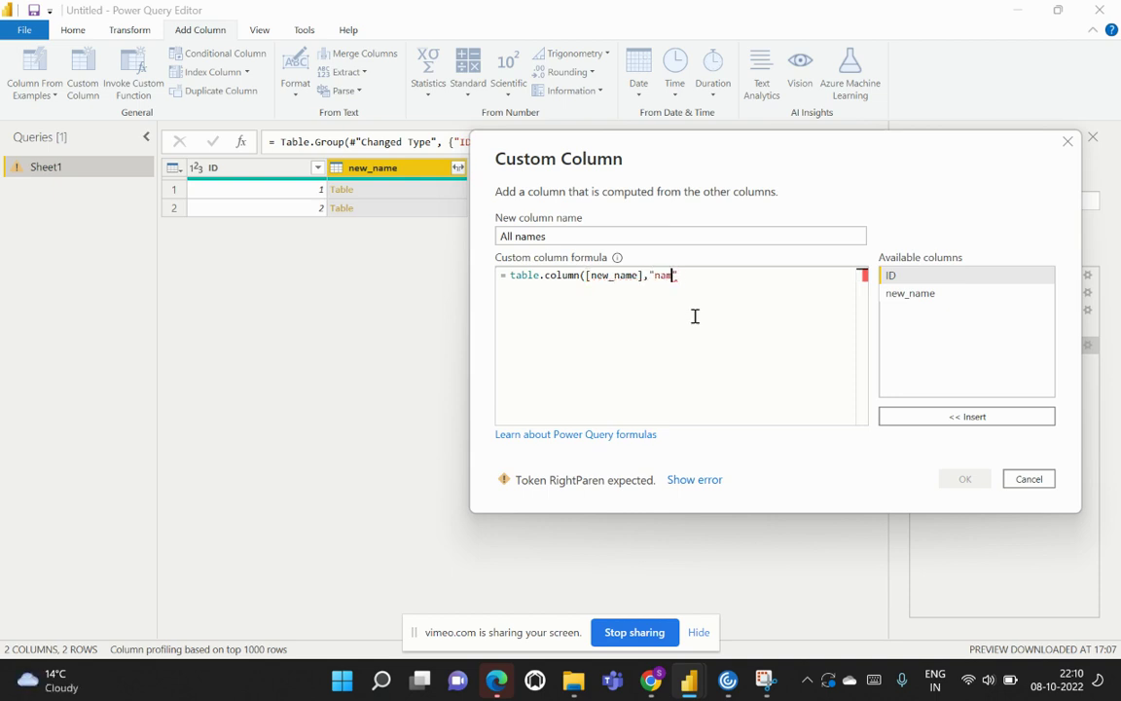
pyautogui.write('")')
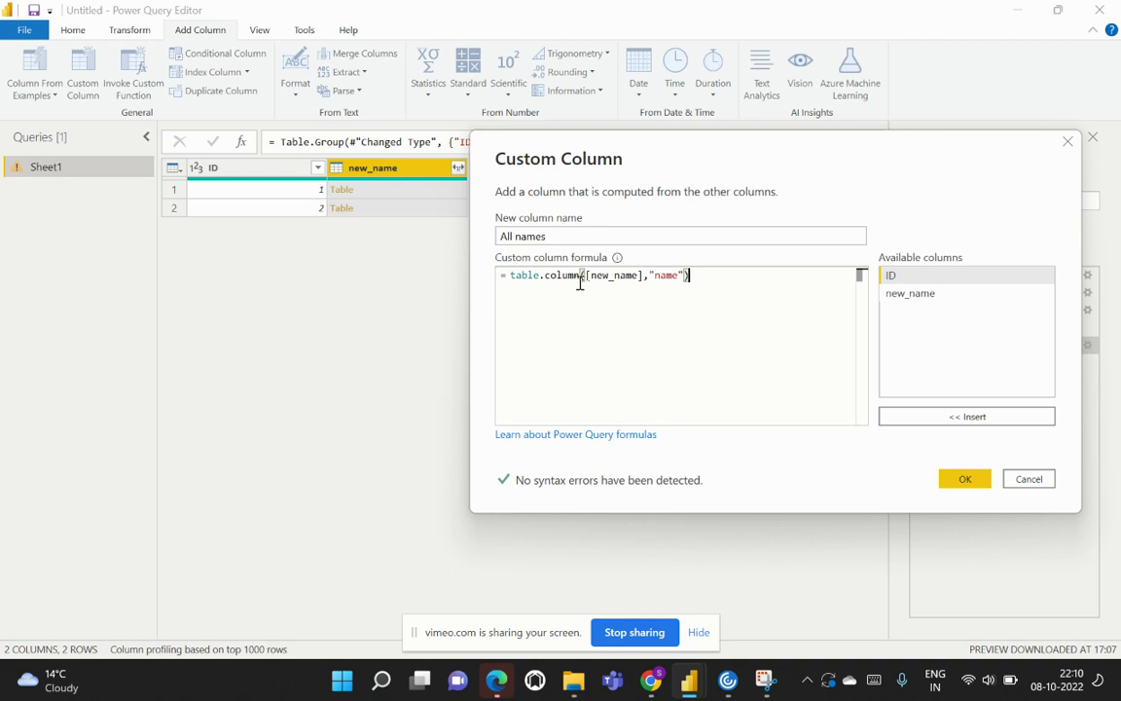
pyautogui.moveTo(579, 276); pyautogui.dragTo(511, 276)
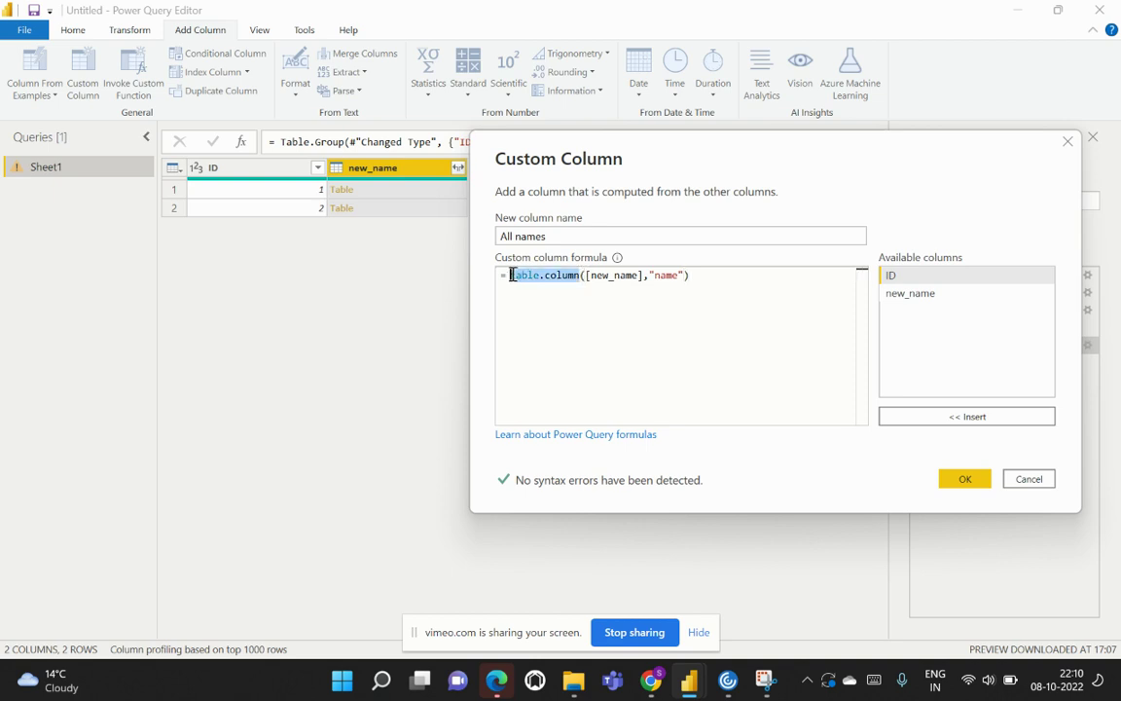
pyautogui.press('BackSpace')
pyautogui.write('Tab')
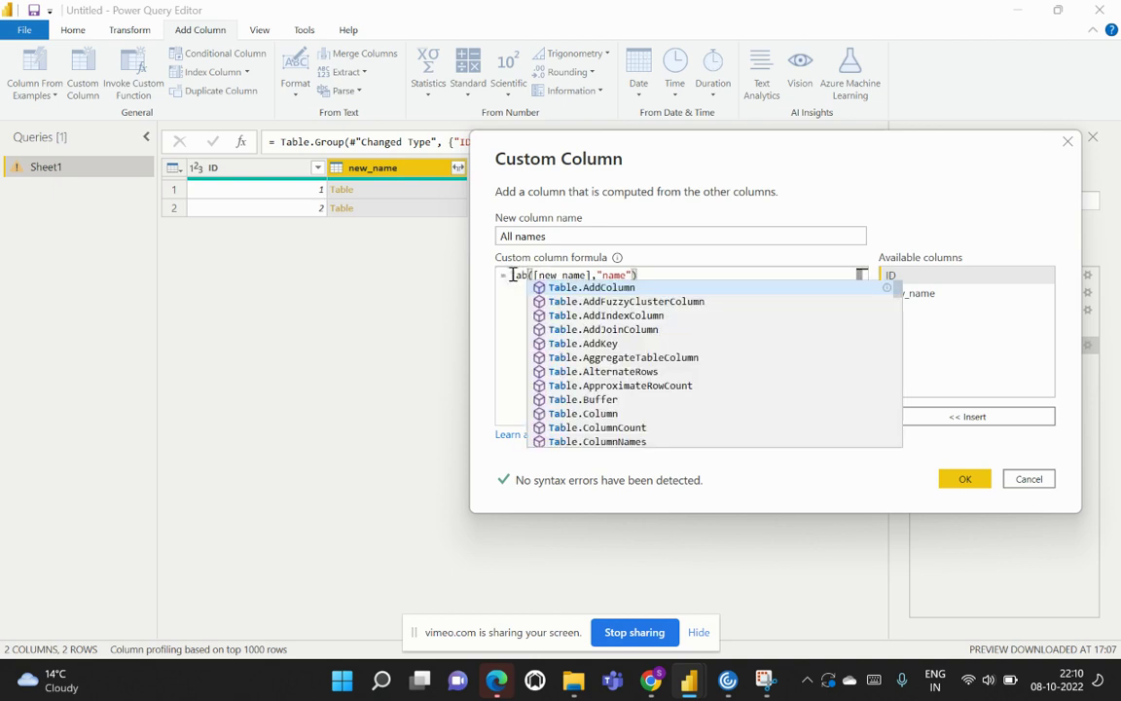
pyautogui.write('le.column')
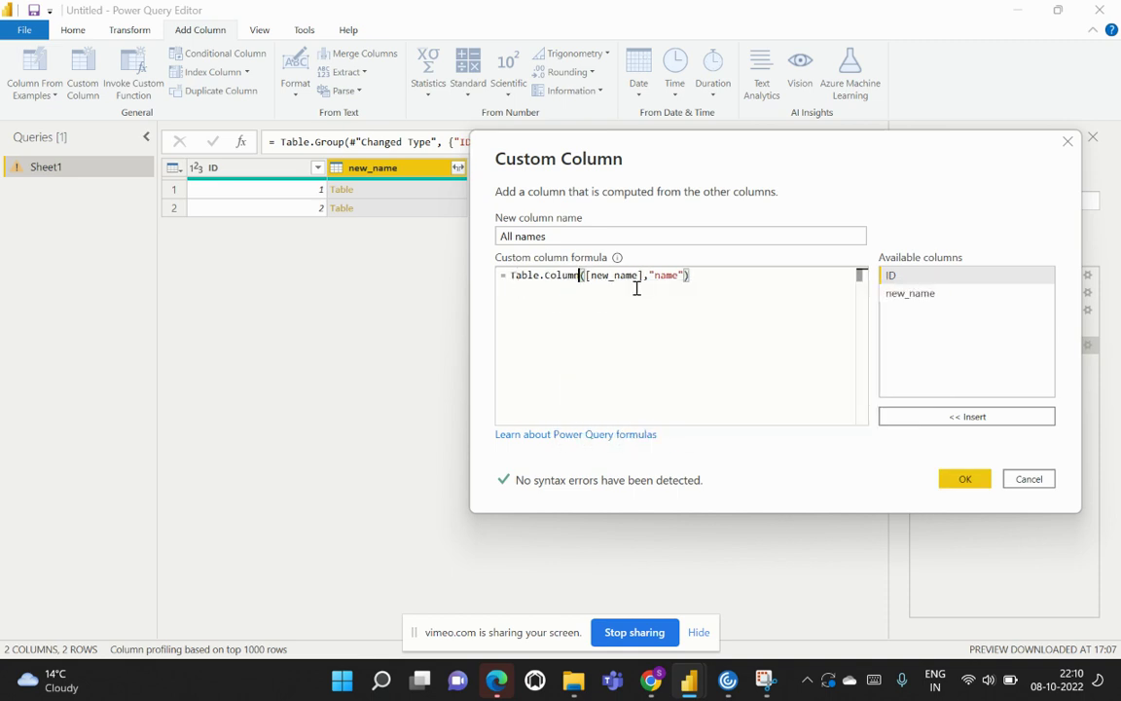
# - Add the All names column of lists and bring up its header expand options
pyautogui.click(964, 479)
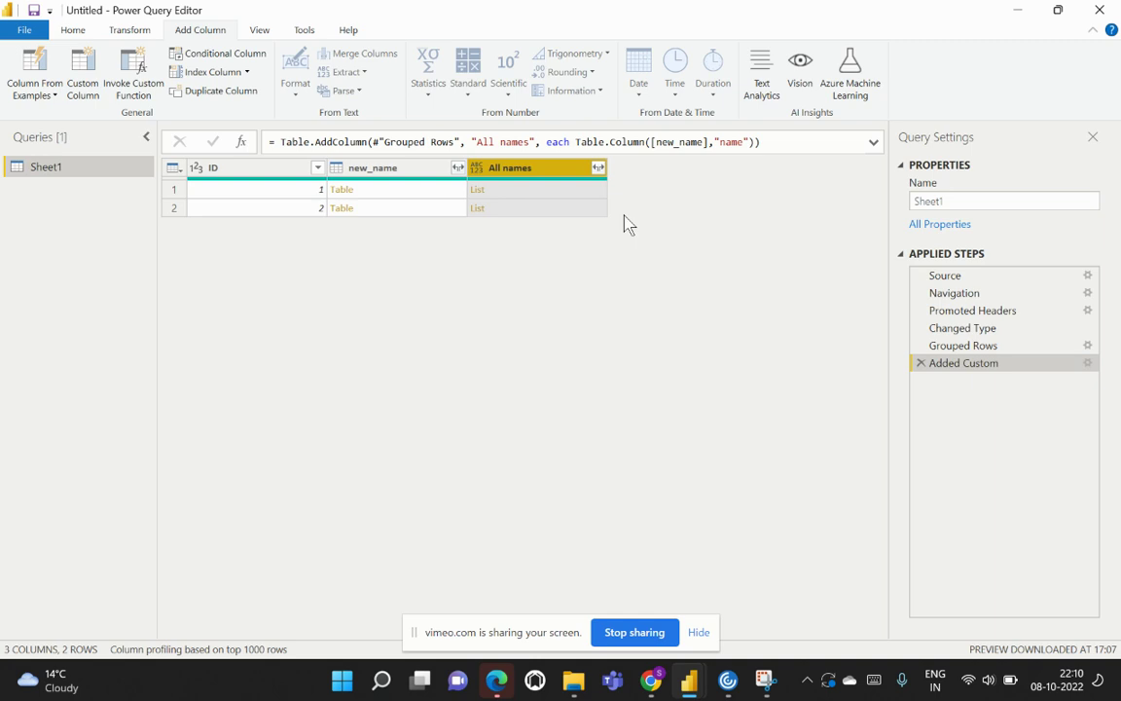
pyautogui.click(597, 168)
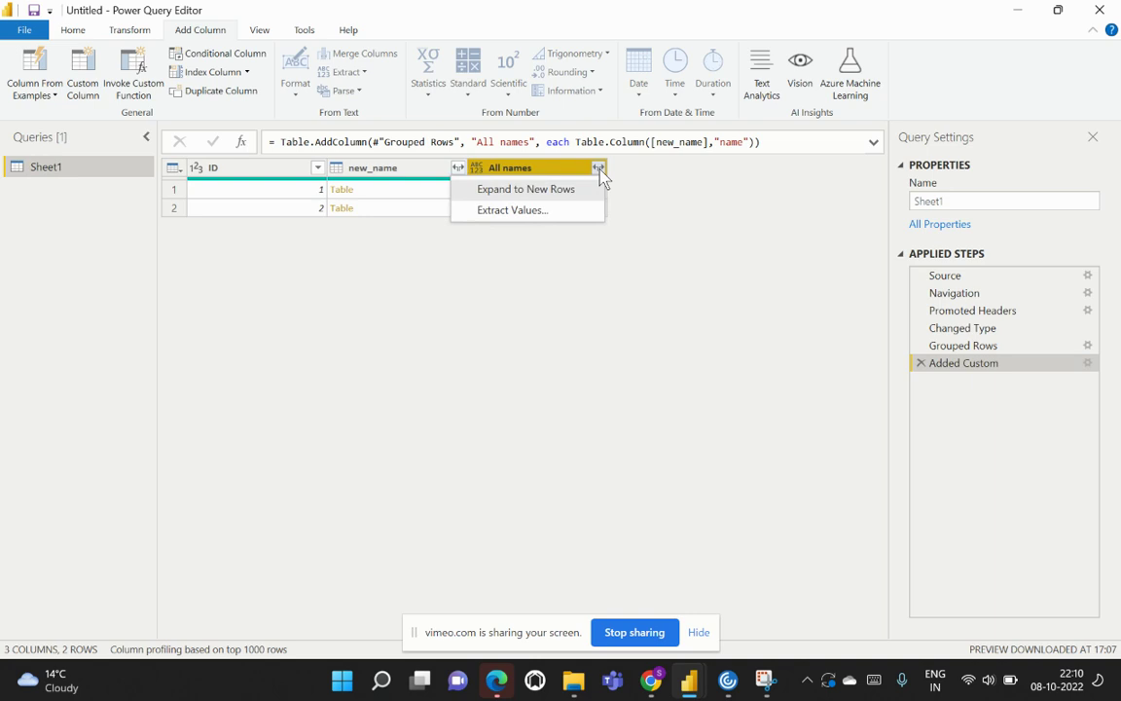
# - Extract the All names list values as text joined with a Comma delimiter
pyautogui.click(526, 216)
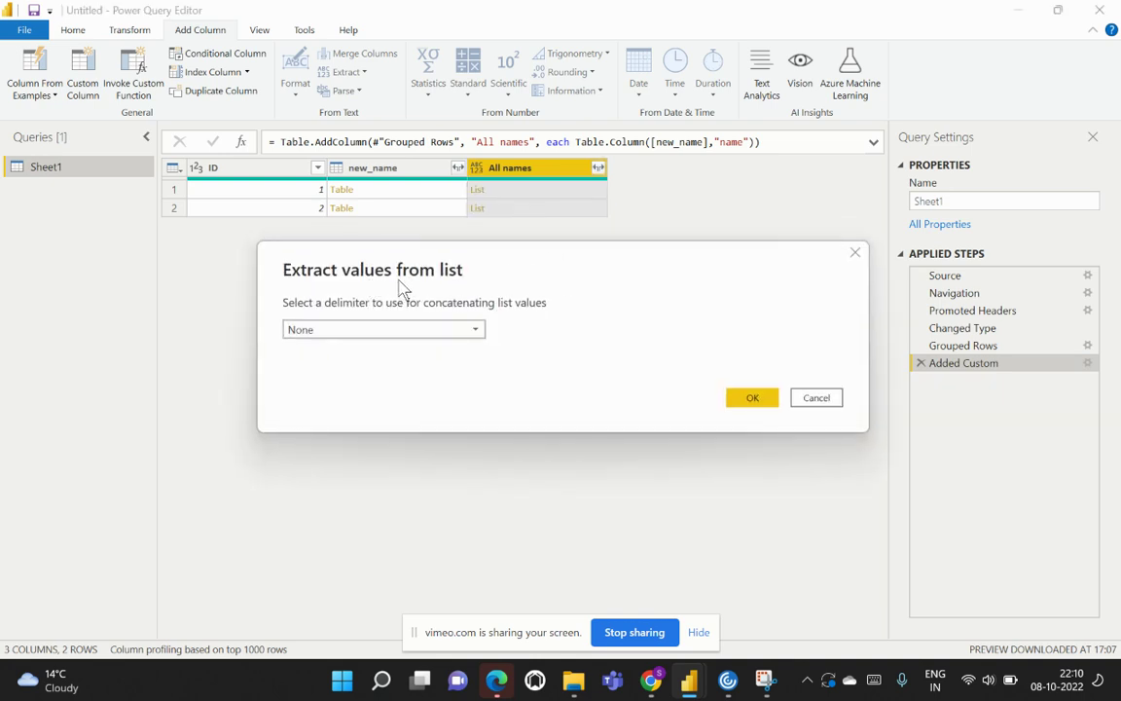
pyautogui.click(407, 331)
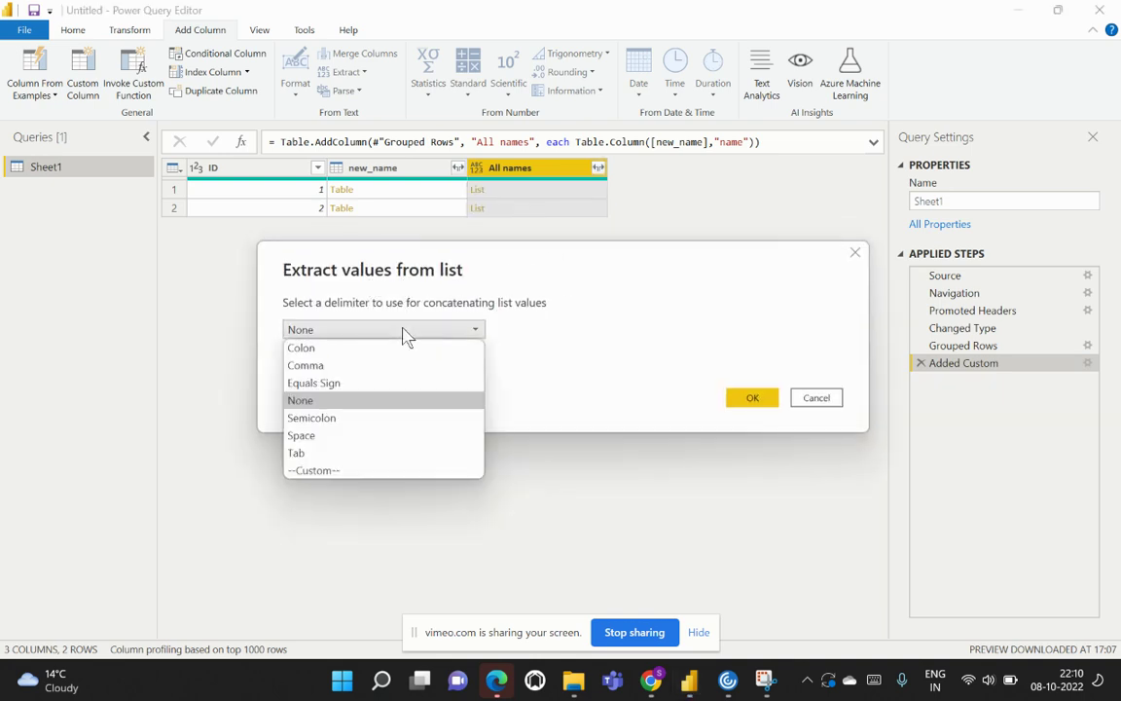
pyautogui.click(331, 368)
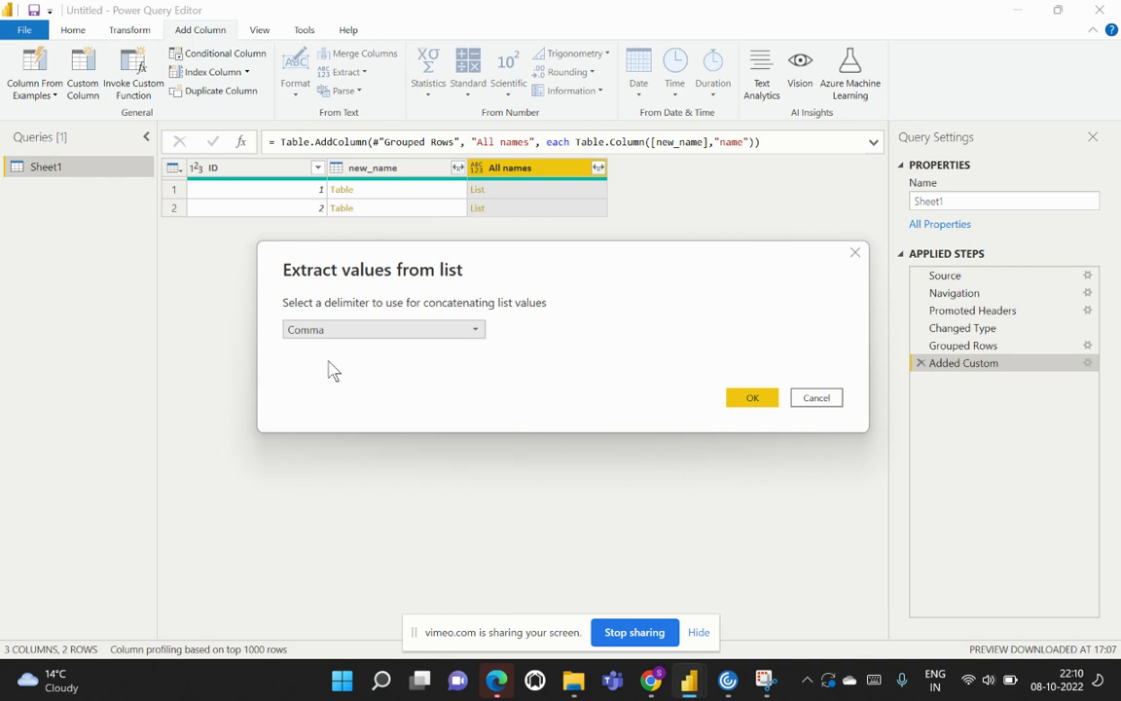
pyautogui.click(749, 399)
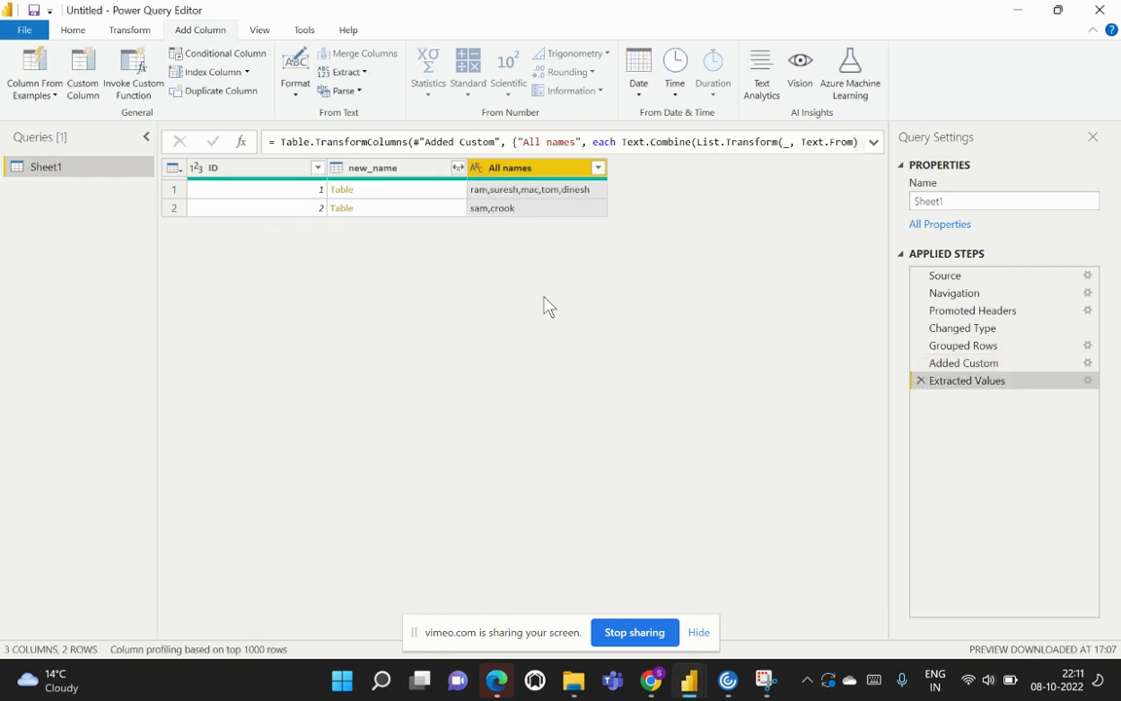